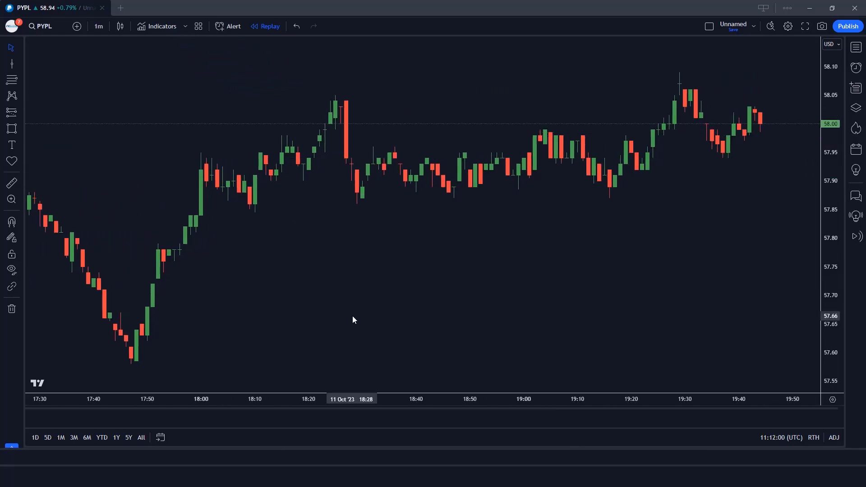
# Add the WaveTrend Oscillator indicator to the PYPL chart
pyautogui.click(157, 26)
pyautogui.write('WaveTrend Oscillator')
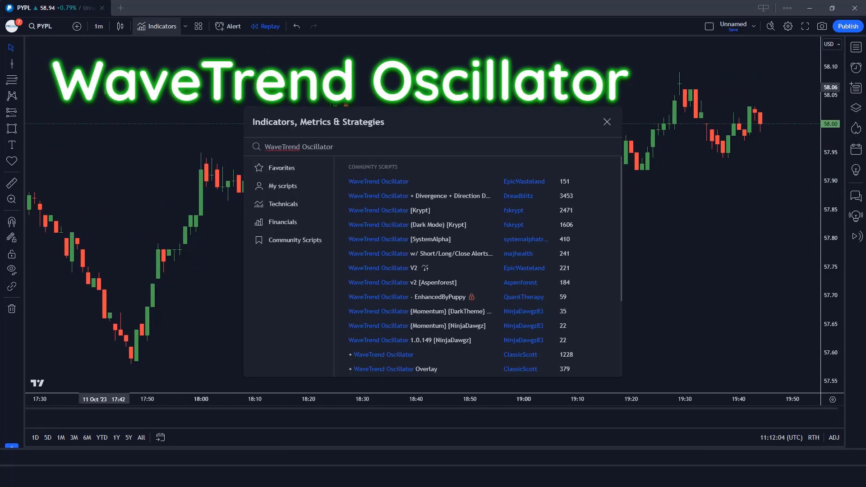
pyautogui.click(402, 180)
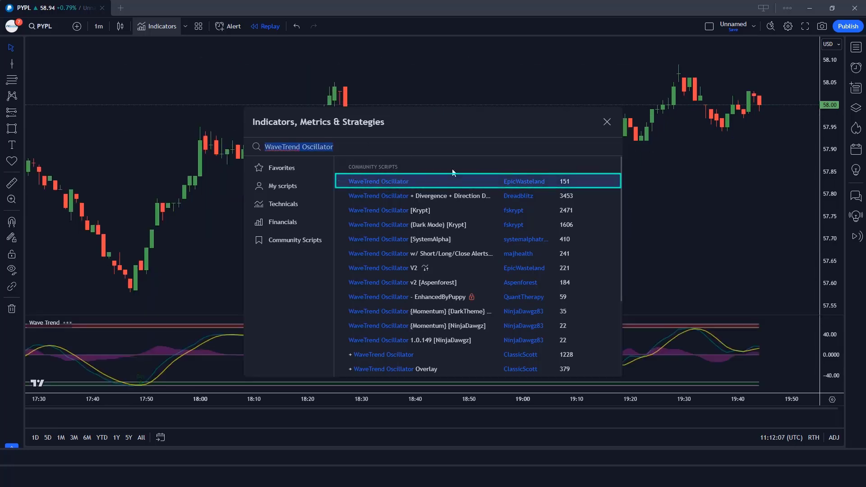
pyautogui.click(604, 122)
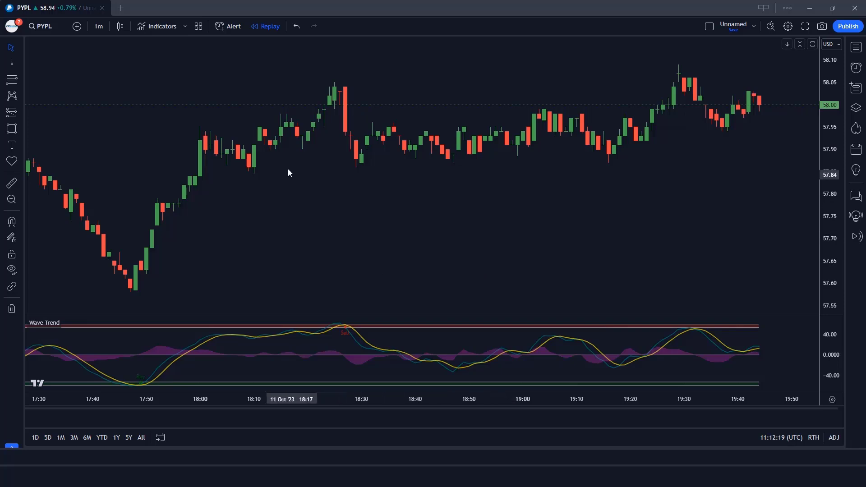
# Add the Heikin Ashi Smoothed buy/sell strategy (Rev.4) to the chart
pyautogui.click(164, 26)
pyautogui.write('Heikin Ashi Smoothed')
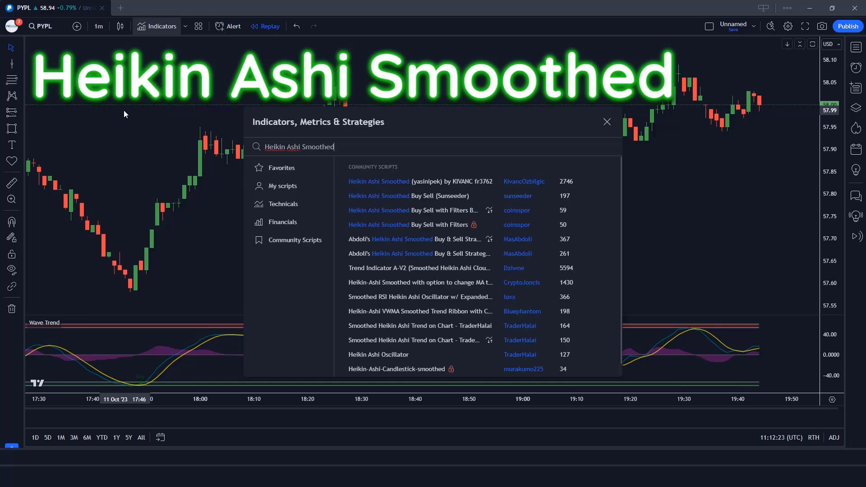
pyautogui.click(441, 241)
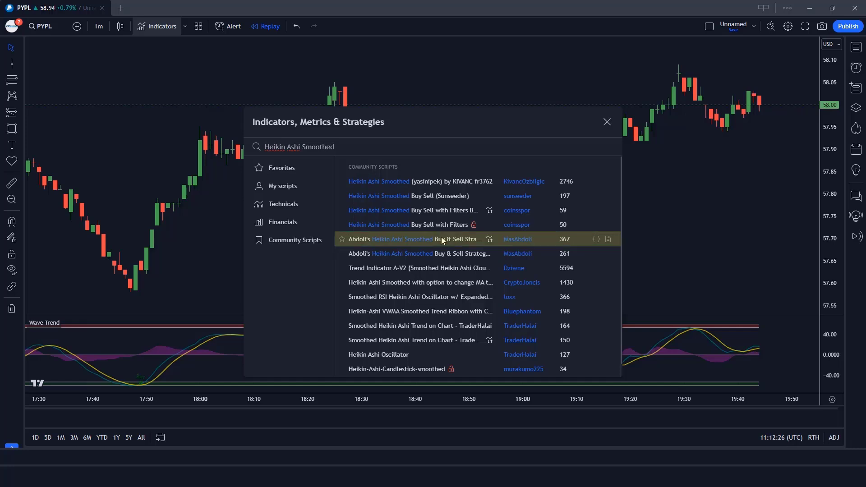
pyautogui.press('Escape')
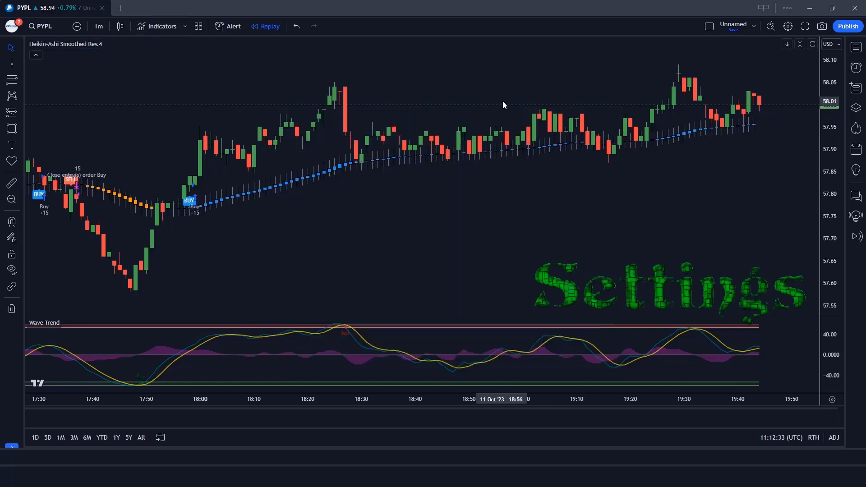
# Set the Heikin-Ashi Smoothed moving average period to 100 and turn off Trades on chart
pyautogui.doubleClick(317, 179)
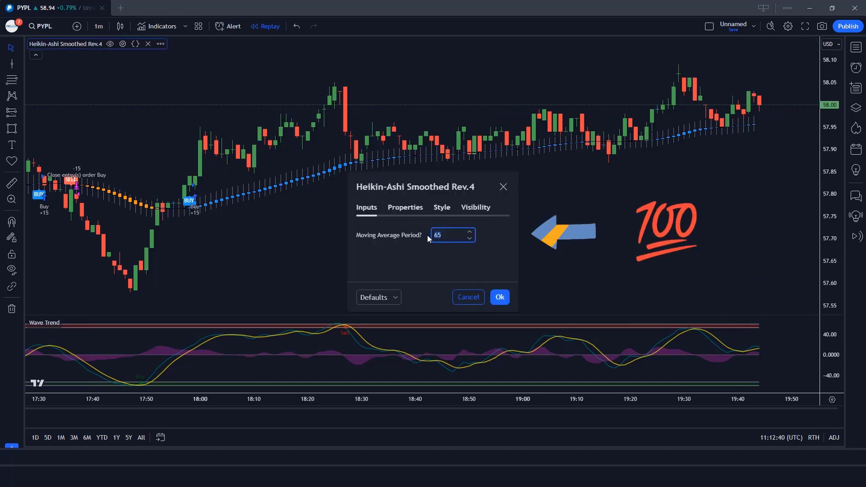
pyautogui.write('100')
pyautogui.click(443, 248)
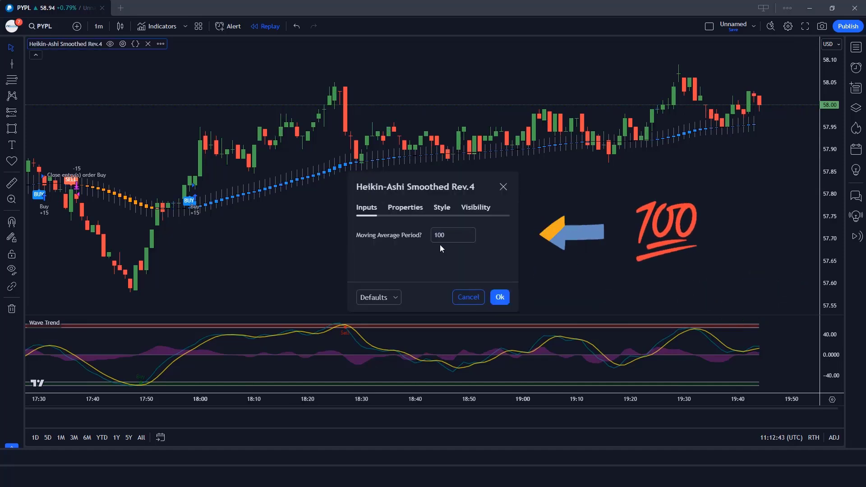
pyautogui.click(442, 208)
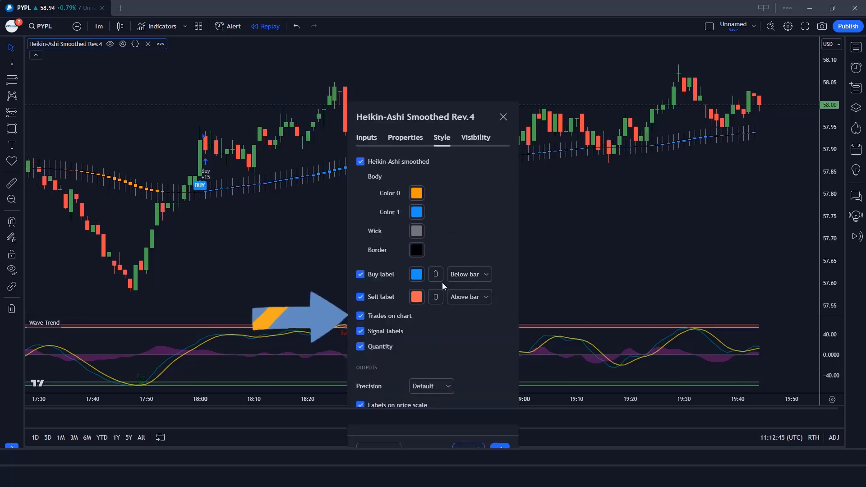
pyautogui.click(361, 316)
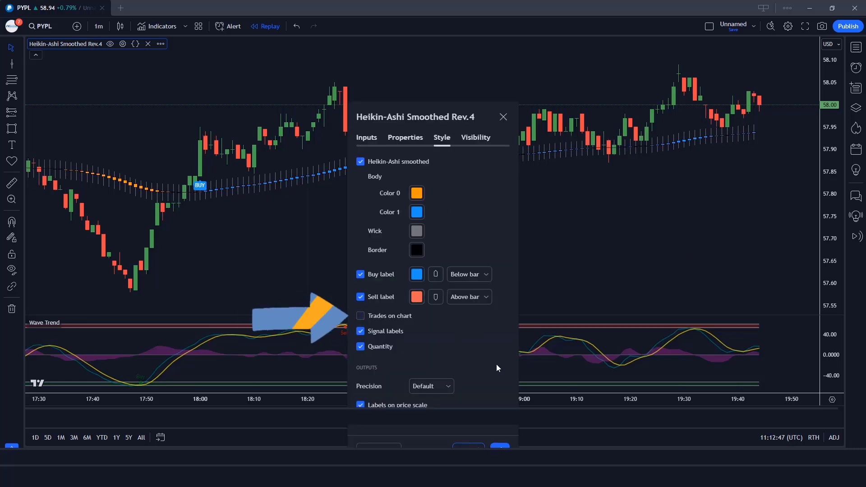
pyautogui.click(500, 446)
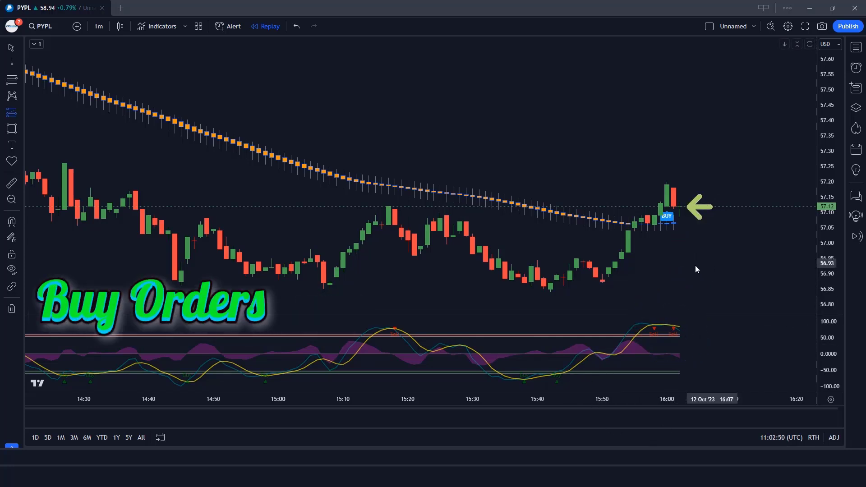
# Place a long position at the BUY near 57.12 with stop 57.03 and a 1:2 target
pyautogui.click(681, 206)
pyautogui.moveTo(693, 231); pyautogui.dragTo(693, 234)
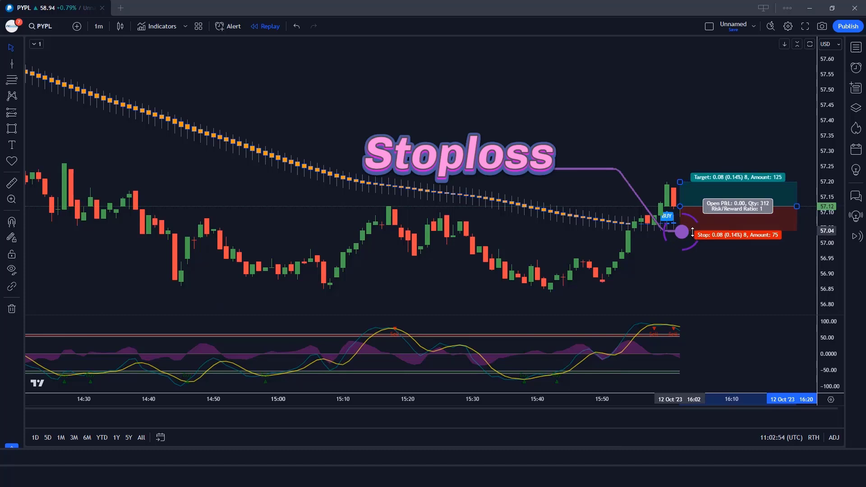
pyautogui.moveTo(681, 182); pyautogui.dragTo(676, 156)
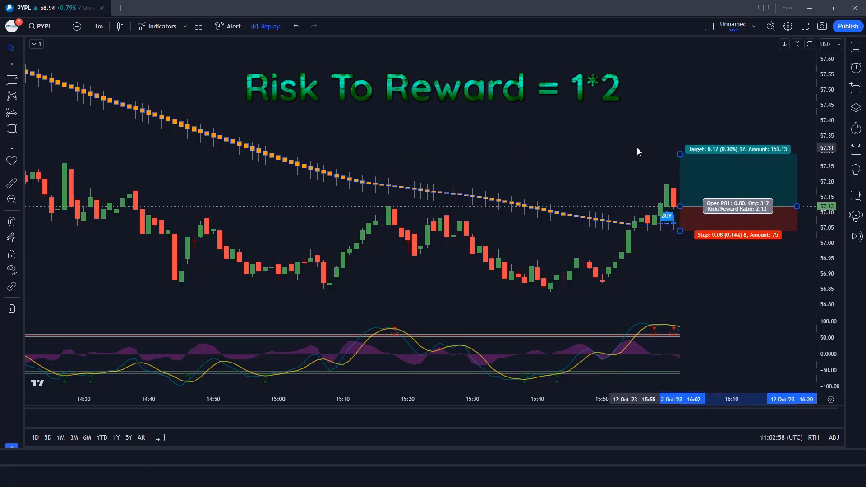
pyautogui.click(621, 395)
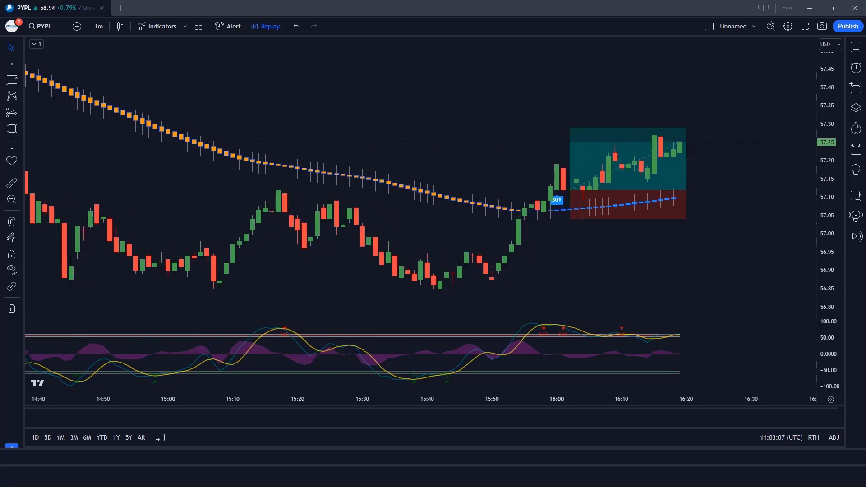
# Adjust the long position box's width to fit the trade
pyautogui.moveTo(681, 189); pyautogui.dragTo(758, 189)
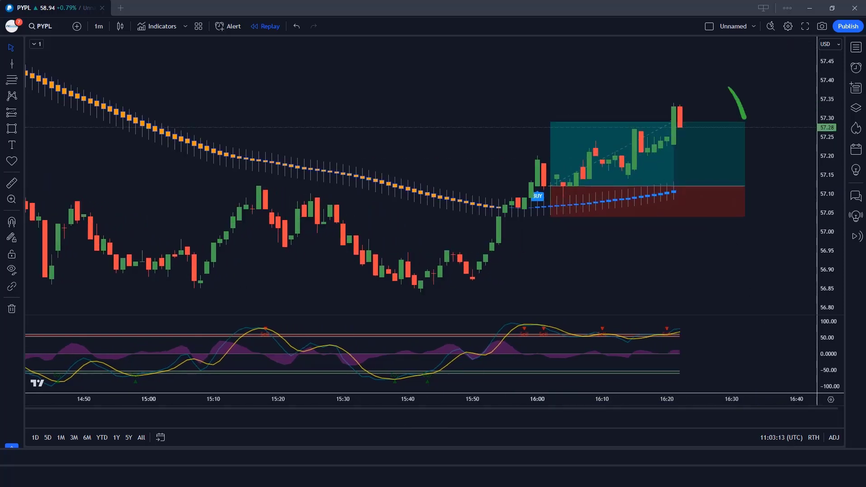
pyautogui.moveTo(747, 189); pyautogui.dragTo(682, 187)
pyautogui.click(711, 210)
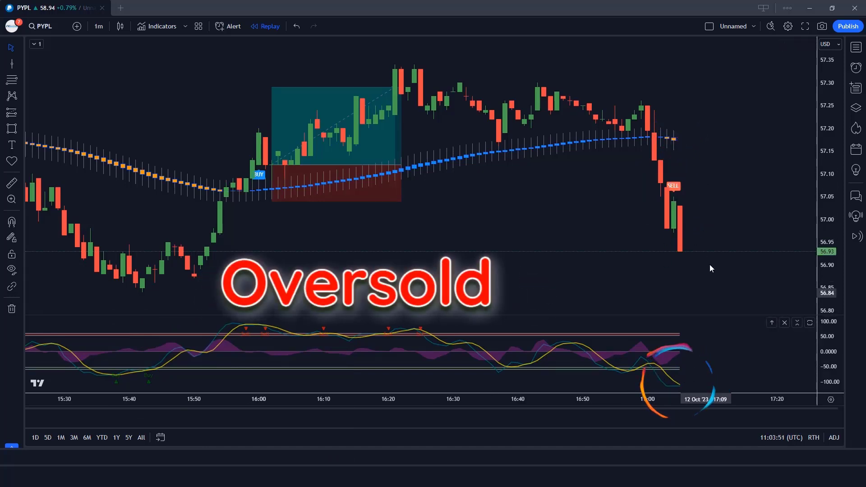
# Place a short position at the SELL near 56.94 with stop 57.19 and about 1:2 target
pyautogui.click(680, 249)
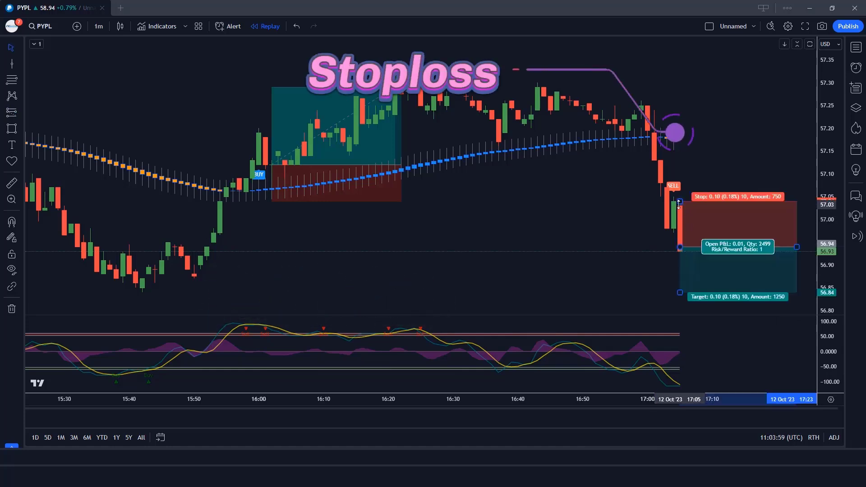
pyautogui.moveTo(681, 202); pyautogui.dragTo(690, 131)
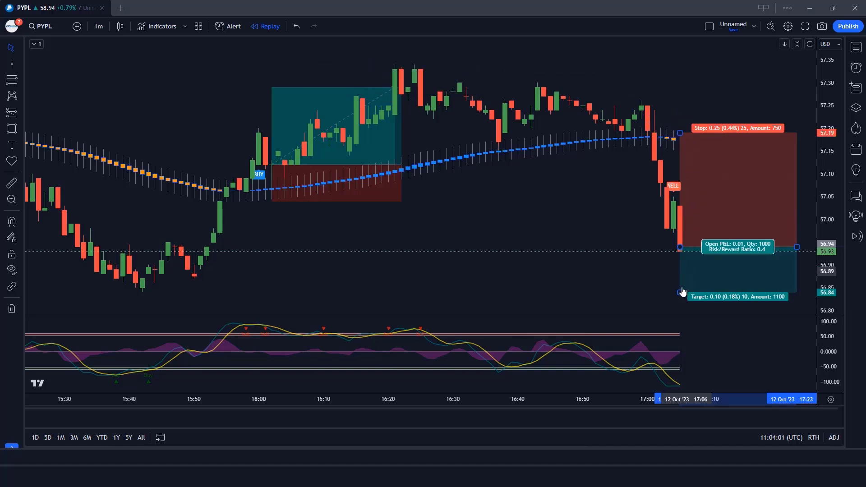
pyautogui.moveTo(681, 293); pyautogui.dragTo(716, 285)
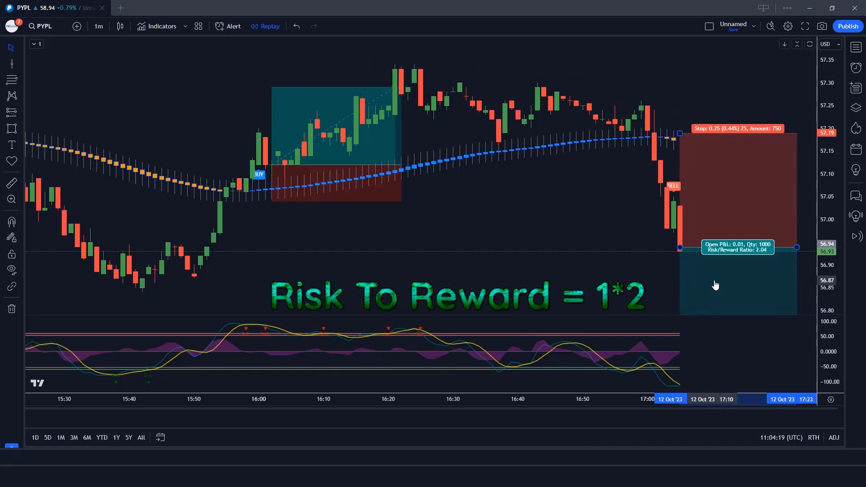
pyautogui.click(596, 287)
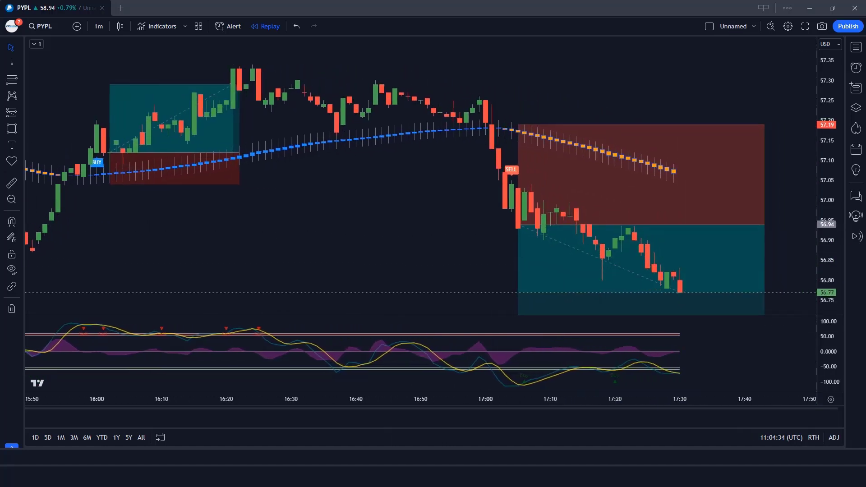
pyautogui.click(682, 240)
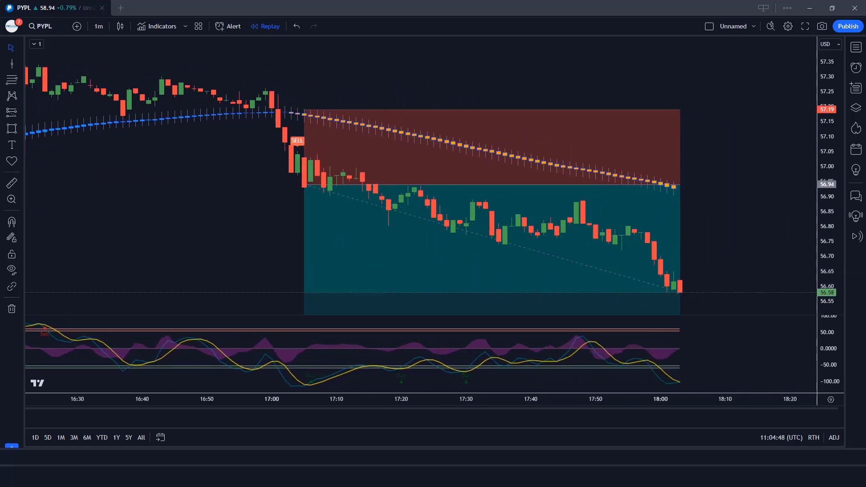
pyautogui.moveTo(719, 234); pyautogui.dragTo(731, 250)
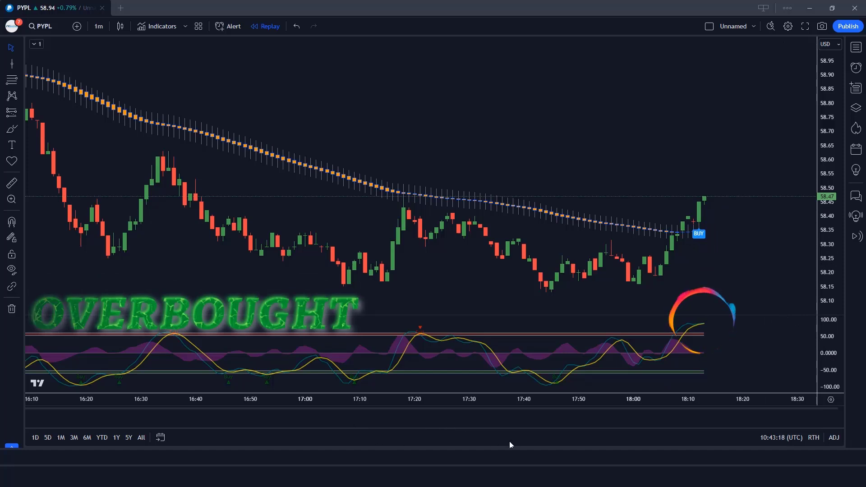
# Place a long position at the 58.47 BUY, stop 58.33, target 58.78, and trim its width
pyautogui.click(703, 196)
pyautogui.moveTo(706, 232); pyautogui.dragTo(719, 236)
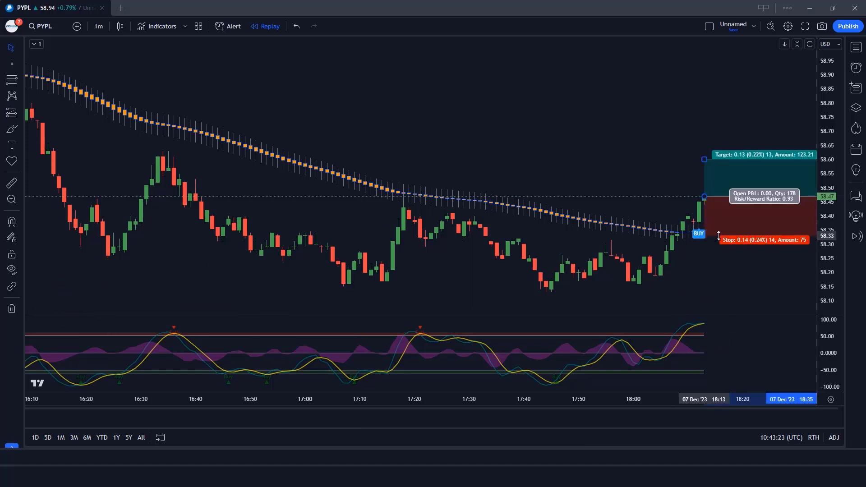
pyautogui.moveTo(706, 159); pyautogui.dragTo(703, 112)
pyautogui.click(622, 115)
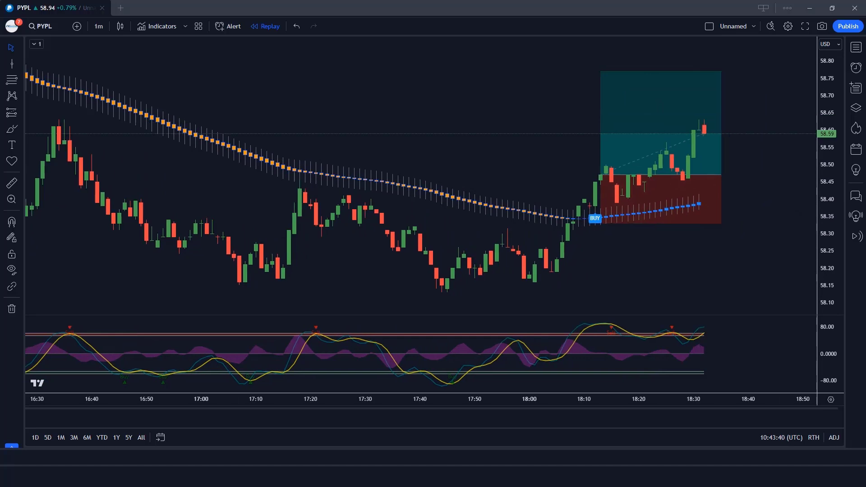
pyautogui.moveTo(710, 173); pyautogui.dragTo(803, 172)
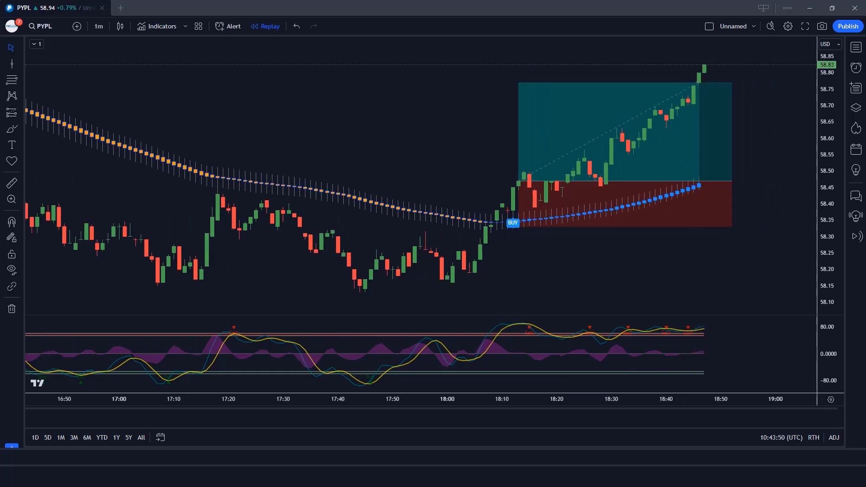
pyautogui.moveTo(732, 181); pyautogui.dragTo(705, 181)
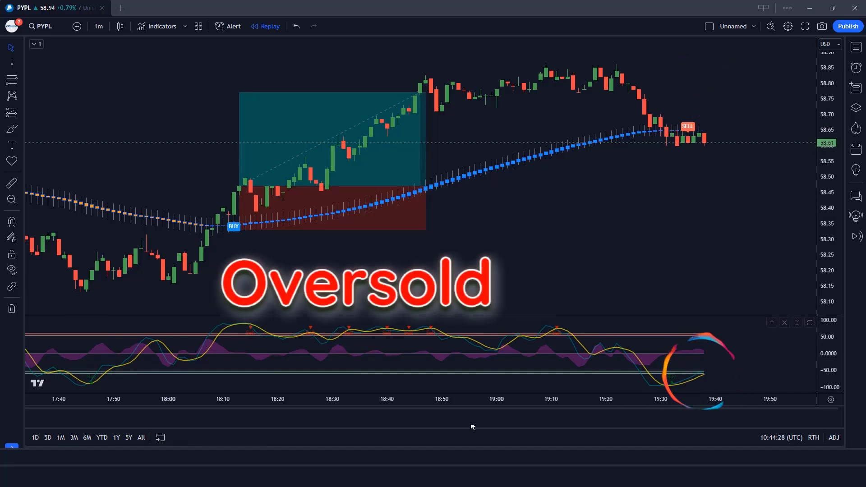
# Place a short position at the SELL with a tighter stop, target 58.48, ending at 19:56
pyautogui.click(704, 141)
pyautogui.moveTo(711, 90); pyautogui.dragTo(737, 122)
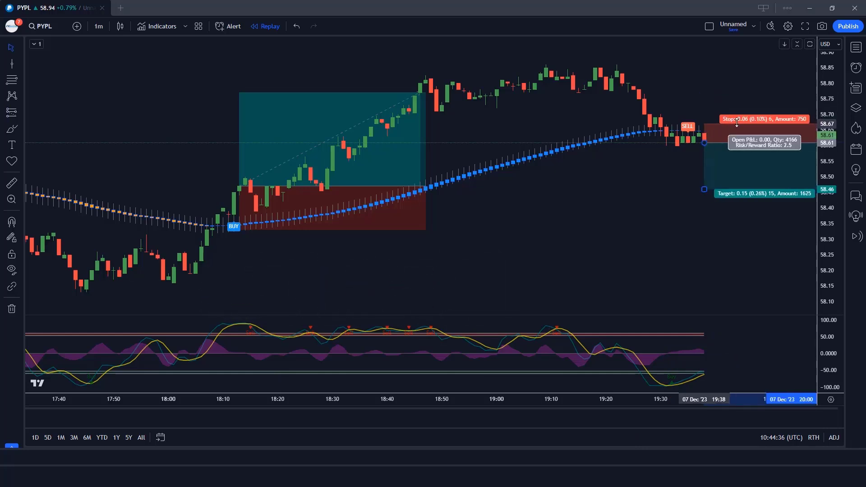
pyautogui.moveTo(706, 189); pyautogui.dragTo(707, 184)
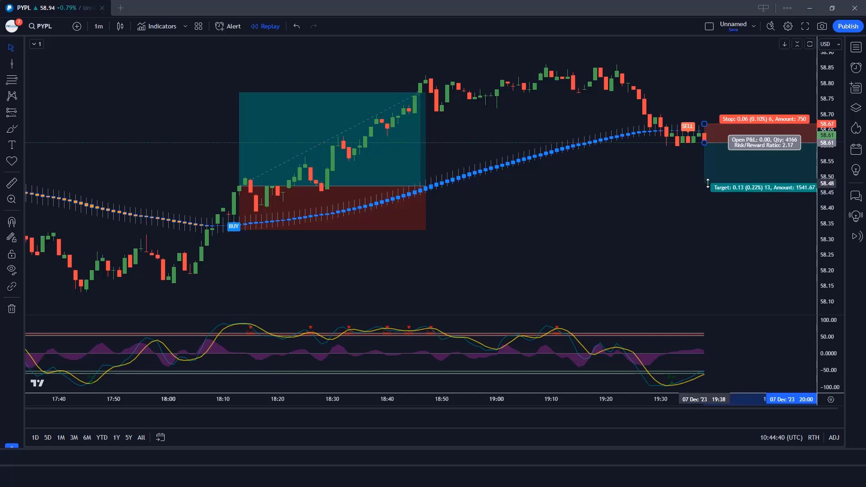
pyautogui.click(678, 185)
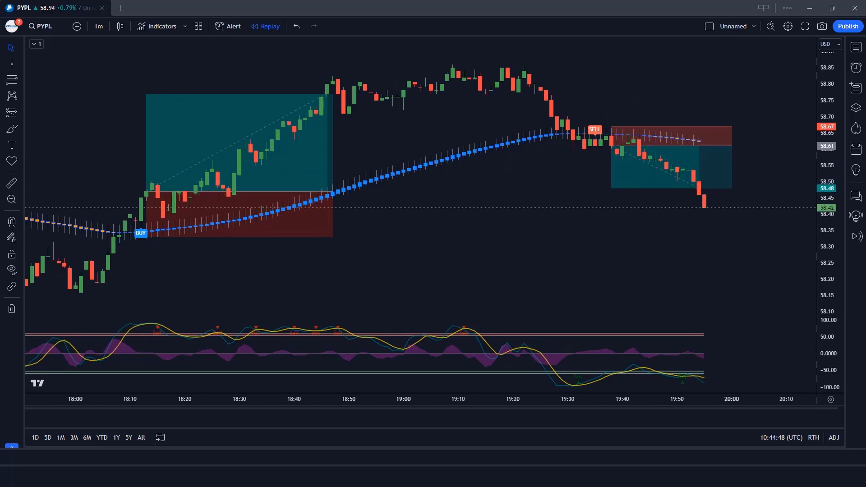
pyautogui.moveTo(732, 146); pyautogui.dragTo(705, 148)
pyautogui.click(735, 162)
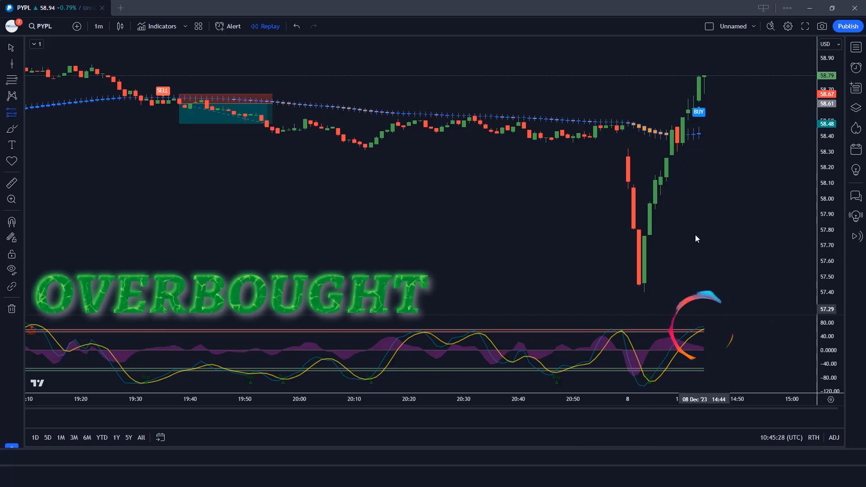
# Place a long position at the 58.79 BUY with its stop lowered below the signal
pyautogui.click(704, 76)
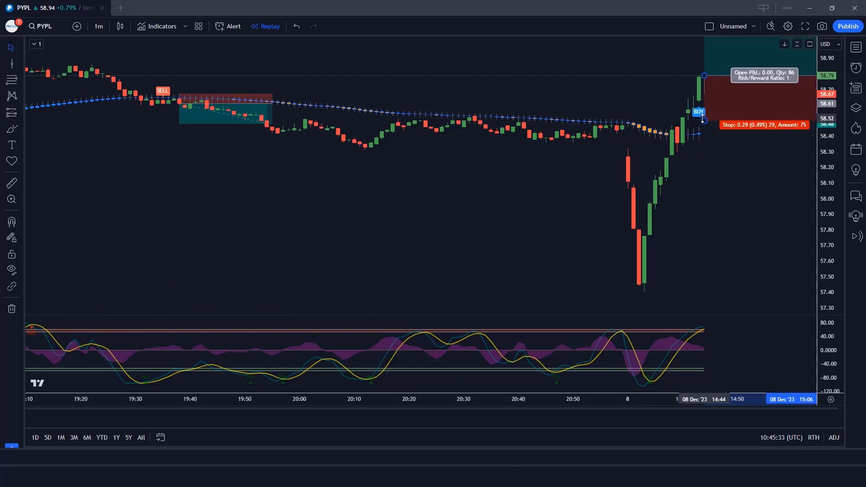
pyautogui.moveTo(710, 123); pyautogui.dragTo(726, 137)
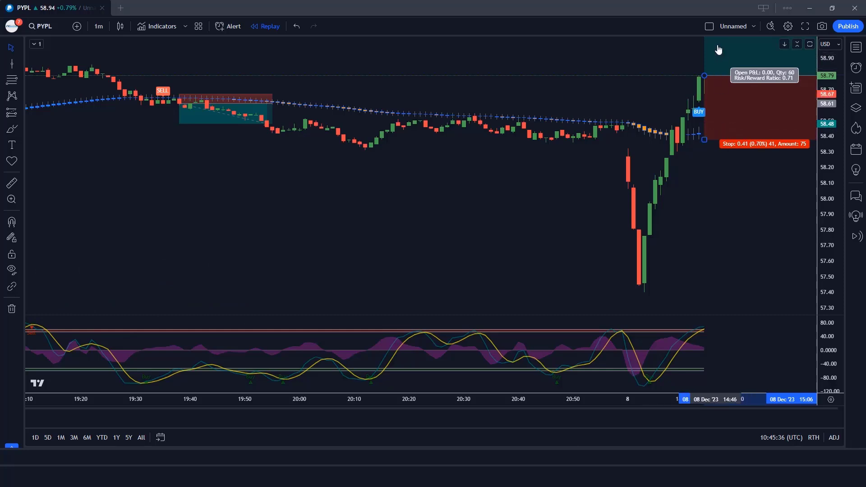
pyautogui.click(587, 61)
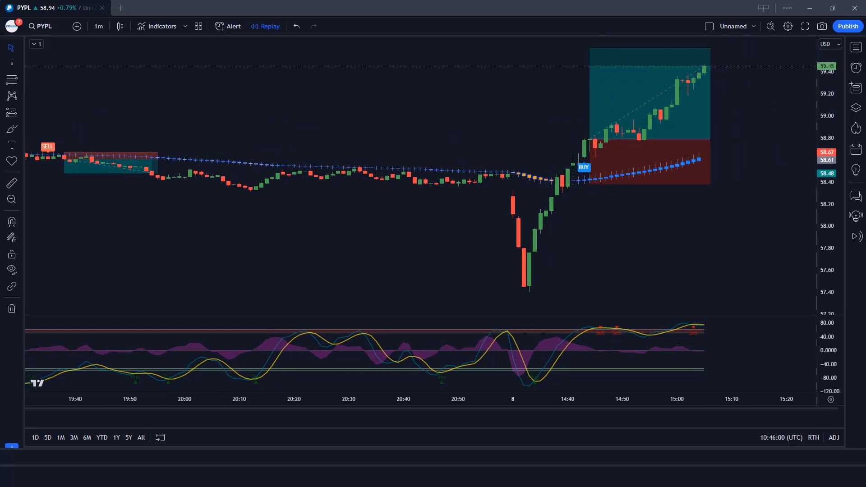
# Trim the long position box back to where the target was hit
pyautogui.click(708, 176)
pyautogui.click(704, 234)
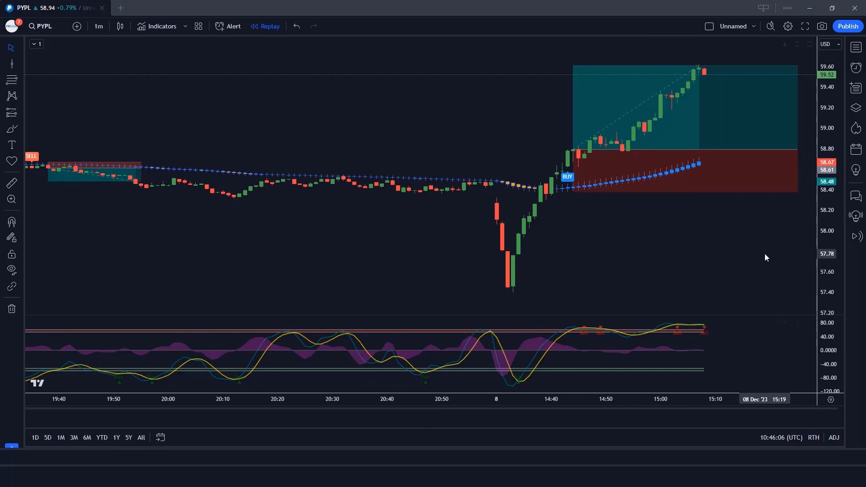
pyautogui.click(787, 188)
pyautogui.moveTo(797, 150); pyautogui.dragTo(705, 153)
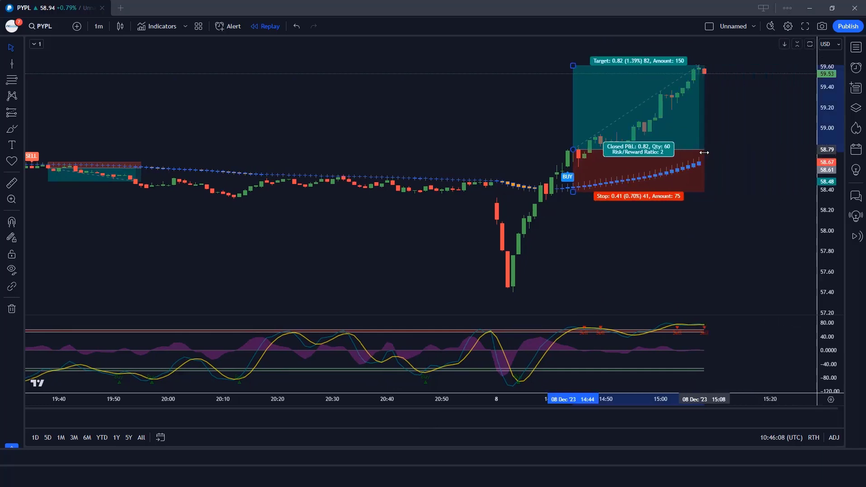
pyautogui.click(746, 180)
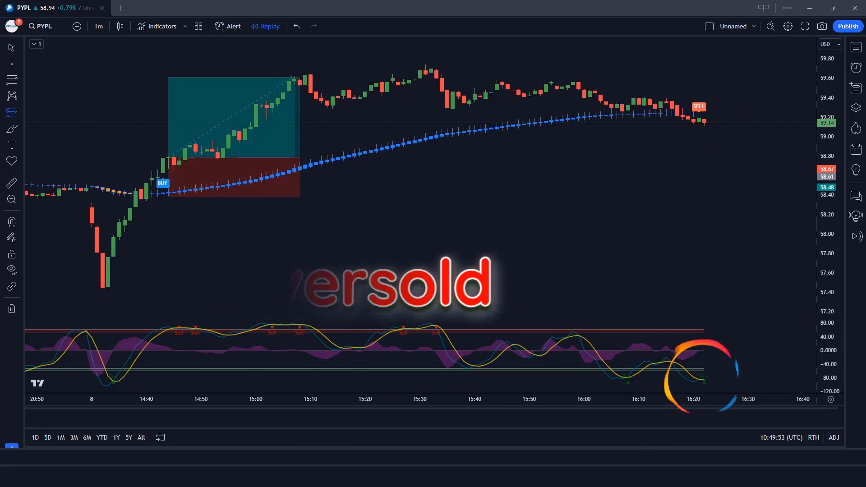
# Place a short position at the SELL with stop 59.29 and target 58.85
pyautogui.click(705, 122)
pyautogui.moveTo(722, 68); pyautogui.dragTo(725, 109)
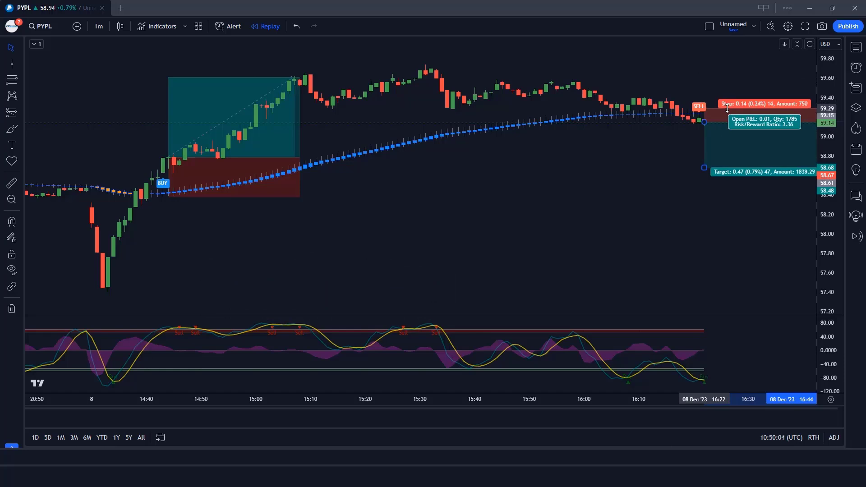
pyautogui.moveTo(707, 168); pyautogui.dragTo(705, 151)
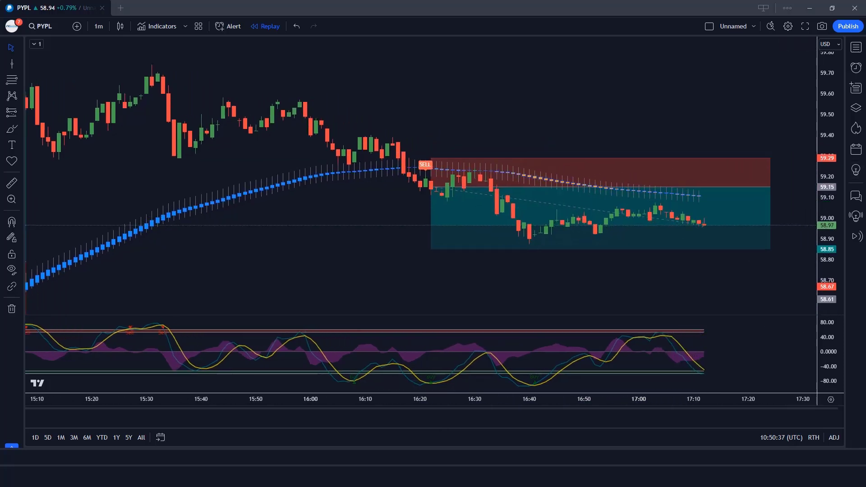
pyautogui.click(748, 196)
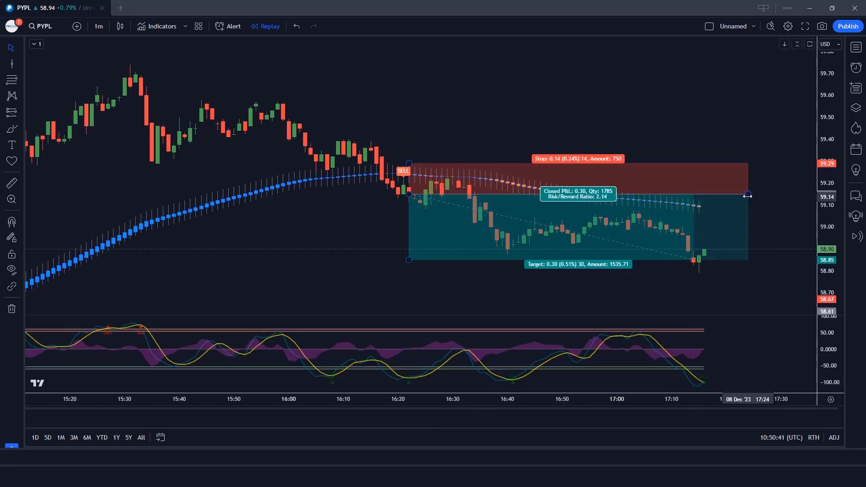
pyautogui.click(720, 215)
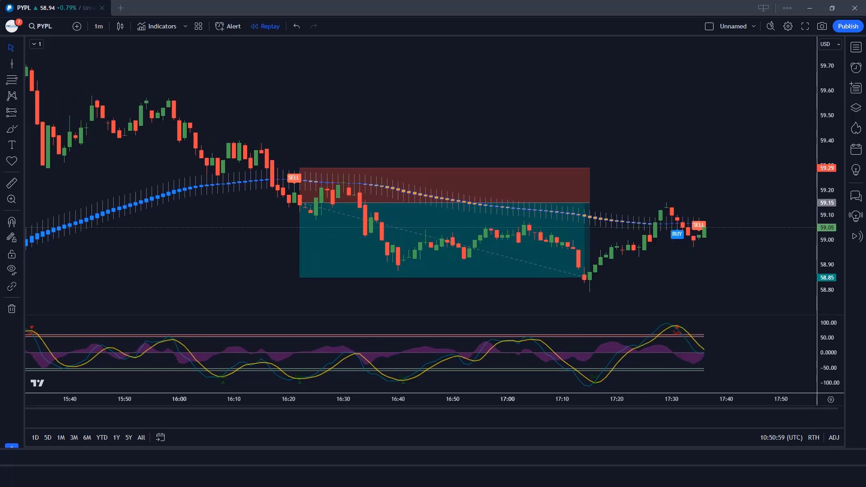
# Draw a small gray rectangle below the BUY near 17:30 to mark a skipped trade
pyautogui.hotkey('alt', 'shift', 'r')
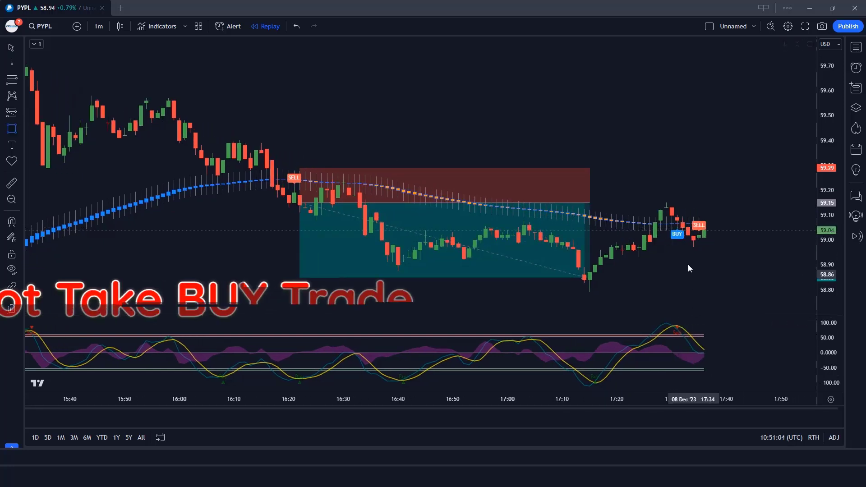
pyautogui.moveTo(673, 245); pyautogui.dragTo(694, 265)
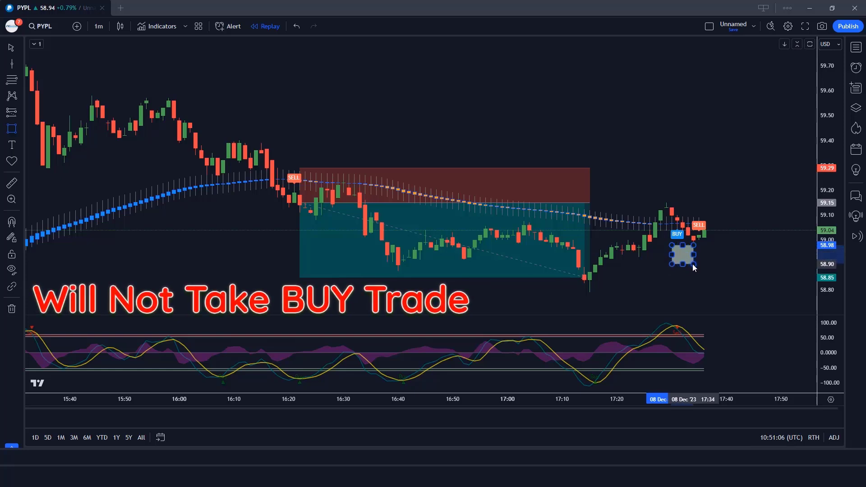
pyautogui.click(698, 265)
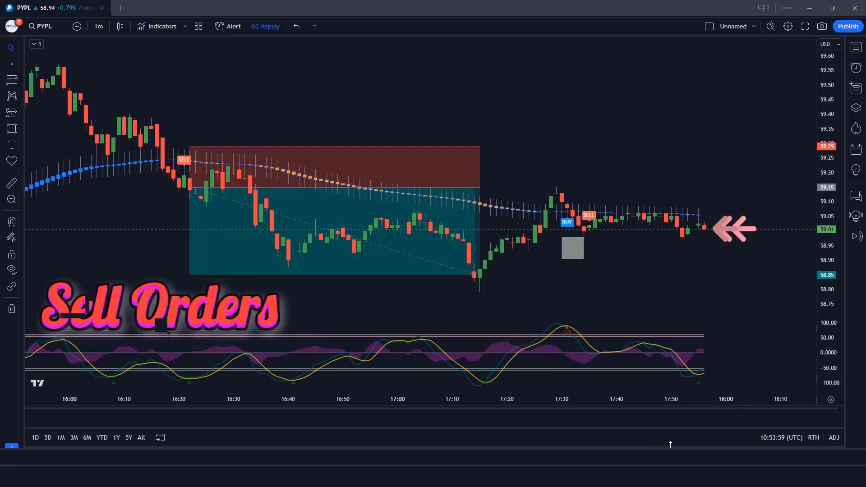
# Place a short position at 59.01 with stop 59.08, target 58.86, trimmed to the exit
pyautogui.click(705, 229)
pyautogui.moveTo(722, 176); pyautogui.dragTo(722, 208)
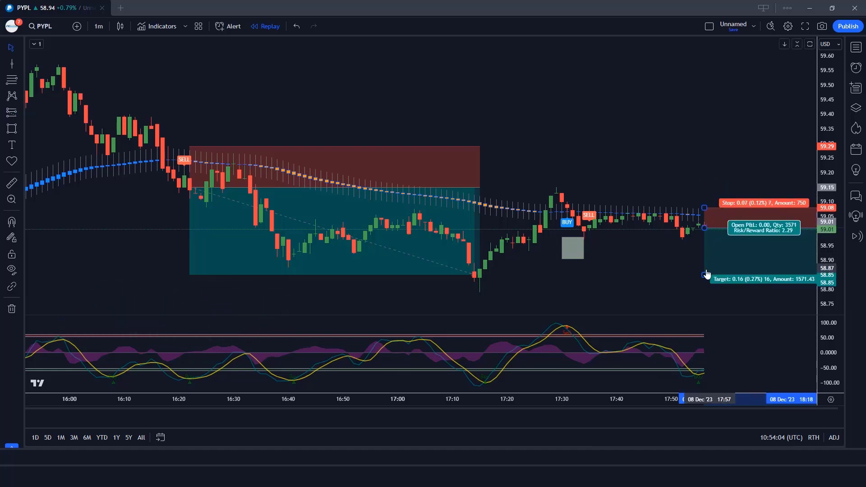
pyautogui.moveTo(706, 276); pyautogui.dragTo(708, 271)
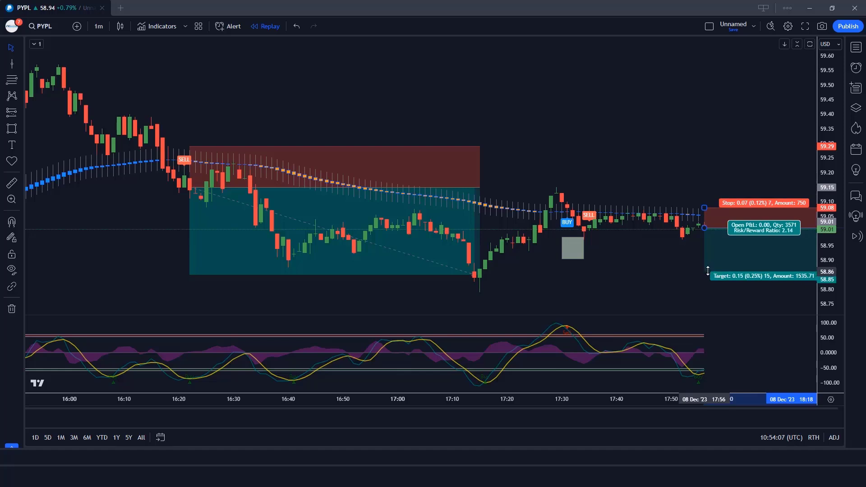
pyautogui.click(667, 261)
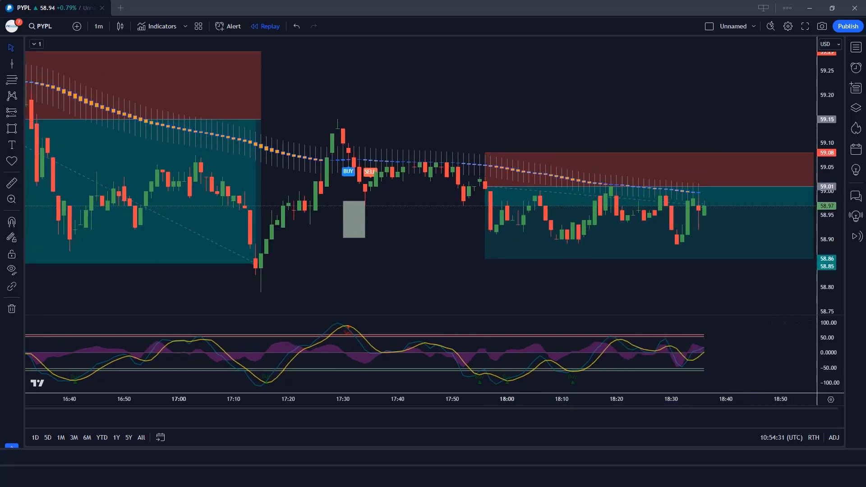
pyautogui.moveTo(777, 196); pyautogui.dragTo(699, 193)
pyautogui.click(554, 365)
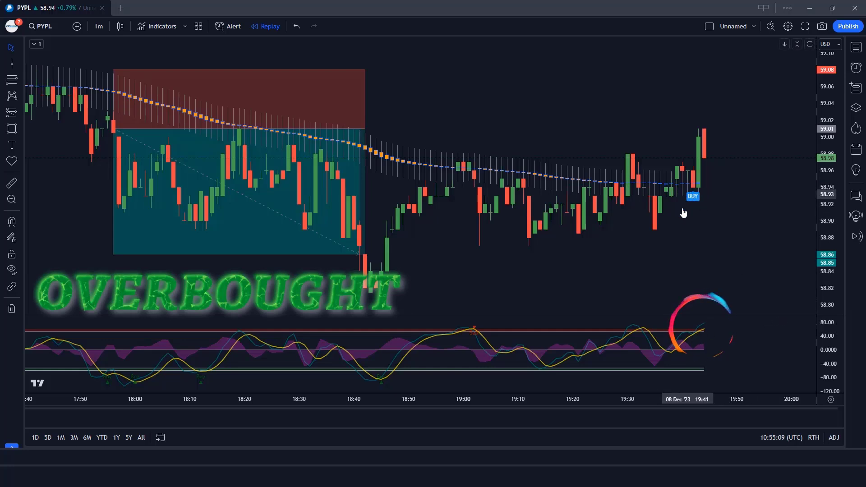
# Mark the 19:42 BUY with a long position (stop 58.93, 2:1 target), trimmed where stopped out
pyautogui.click(698, 138)
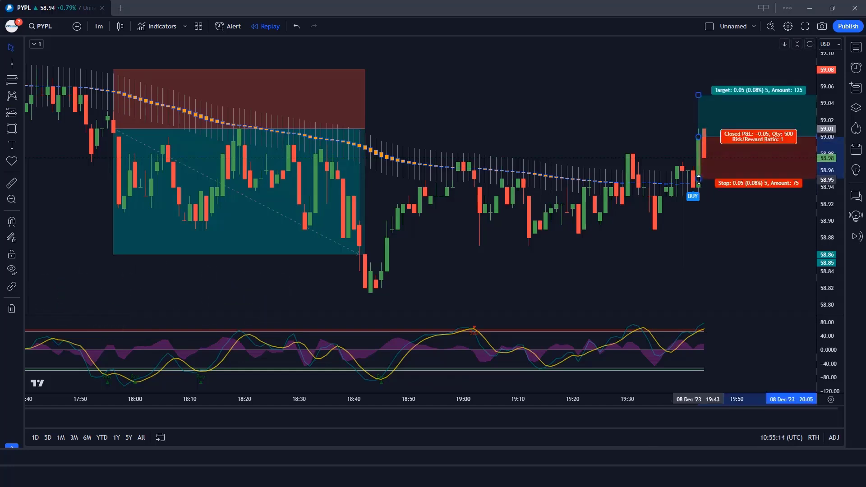
pyautogui.moveTo(699, 180); pyautogui.dragTo(714, 193)
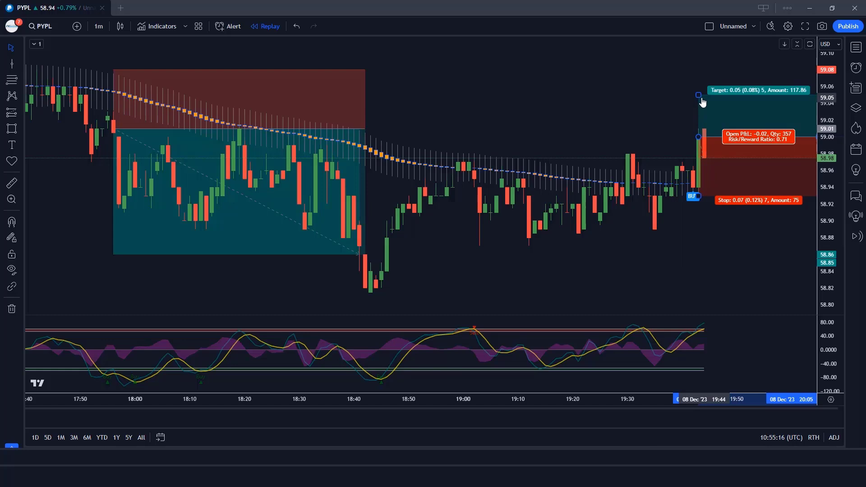
pyautogui.moveTo(699, 94); pyautogui.dragTo(705, 35)
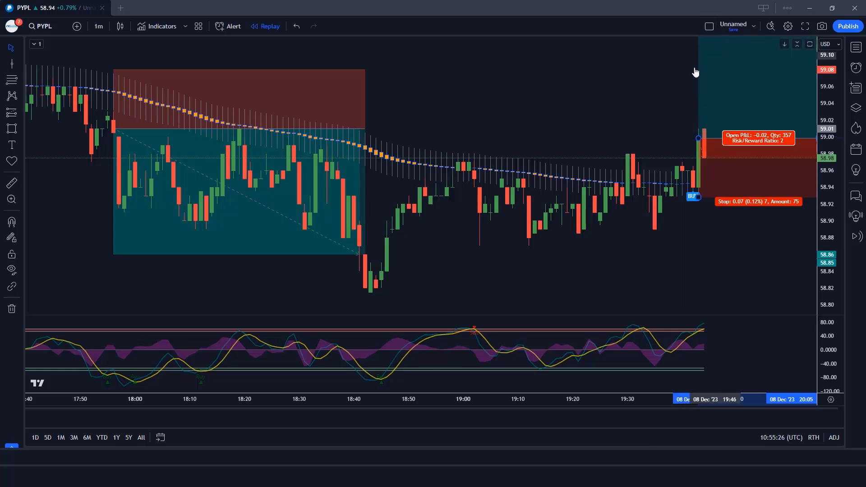
pyautogui.click(615, 131)
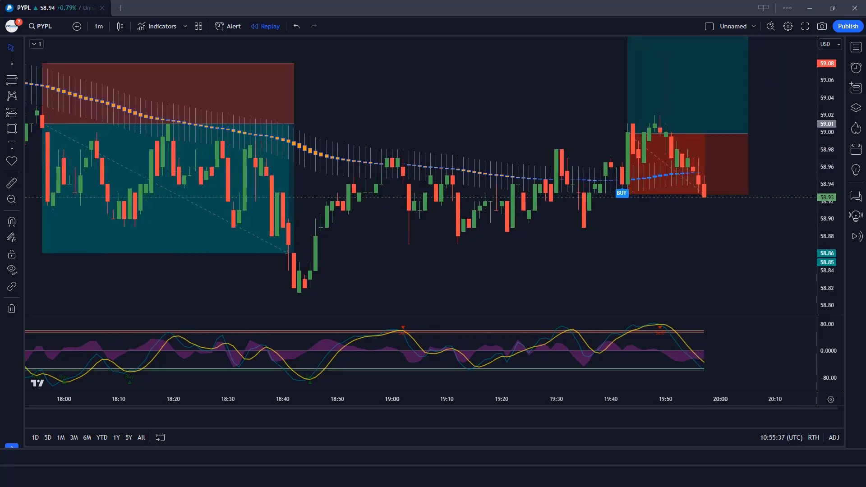
pyautogui.moveTo(749, 135); pyautogui.dragTo(705, 136)
pyautogui.click(467, 329)
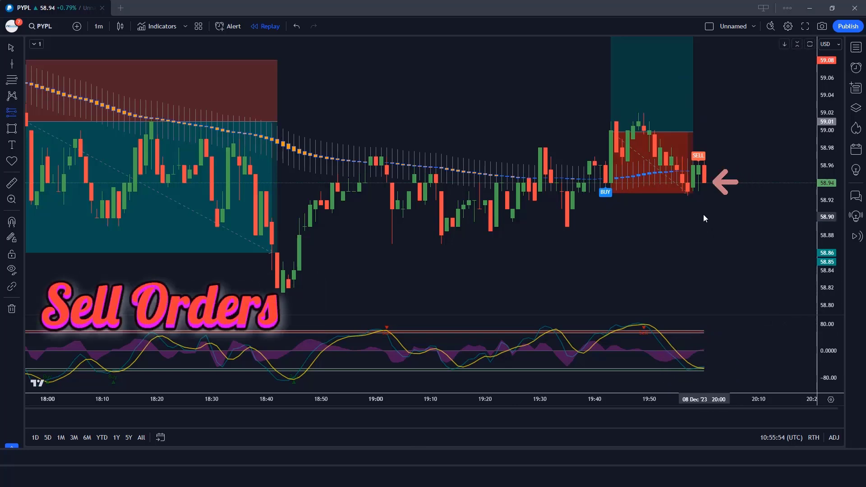
# Place a short position at the 58.94 SELL with stop 58.97 and target 58.87
pyautogui.click(704, 183)
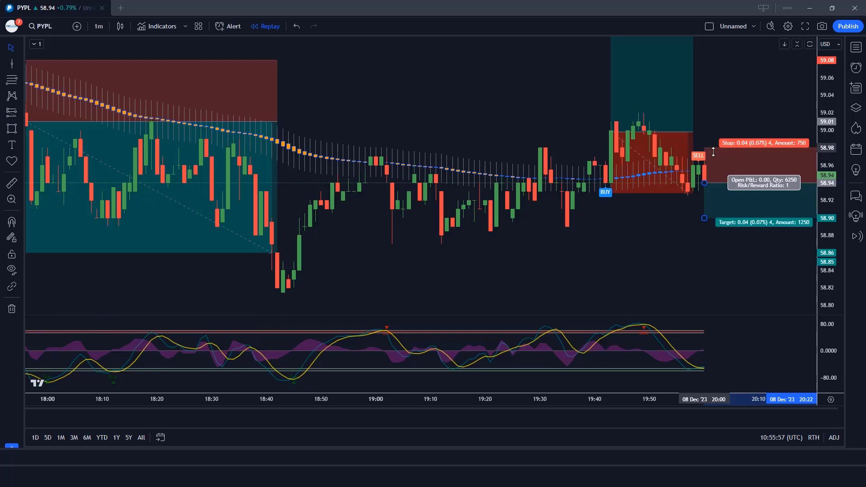
pyautogui.moveTo(714, 152); pyautogui.dragTo(716, 154)
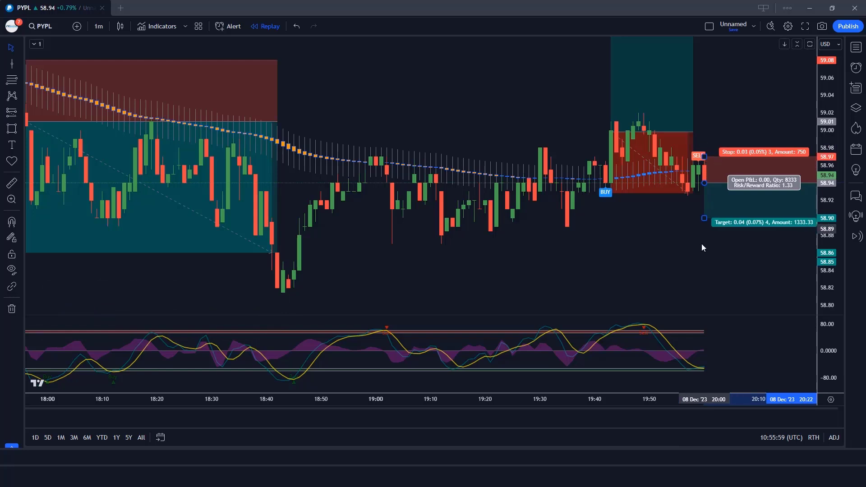
pyautogui.moveTo(704, 223); pyautogui.dragTo(706, 243)
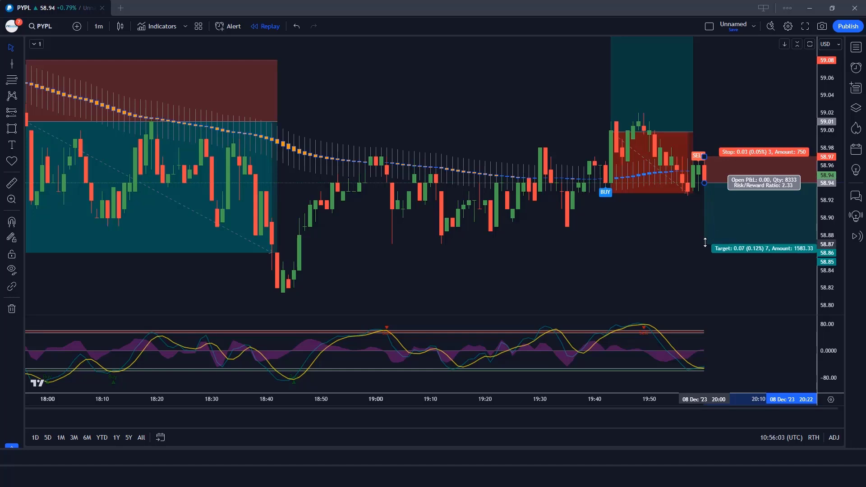
pyautogui.click(665, 244)
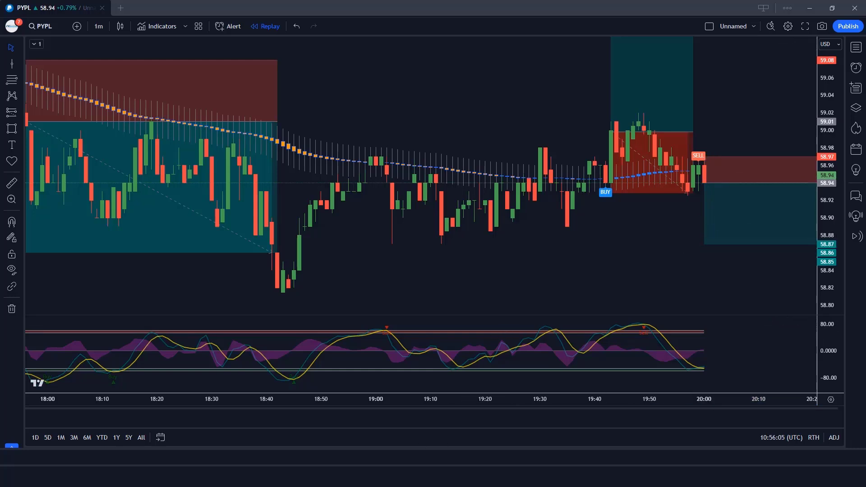